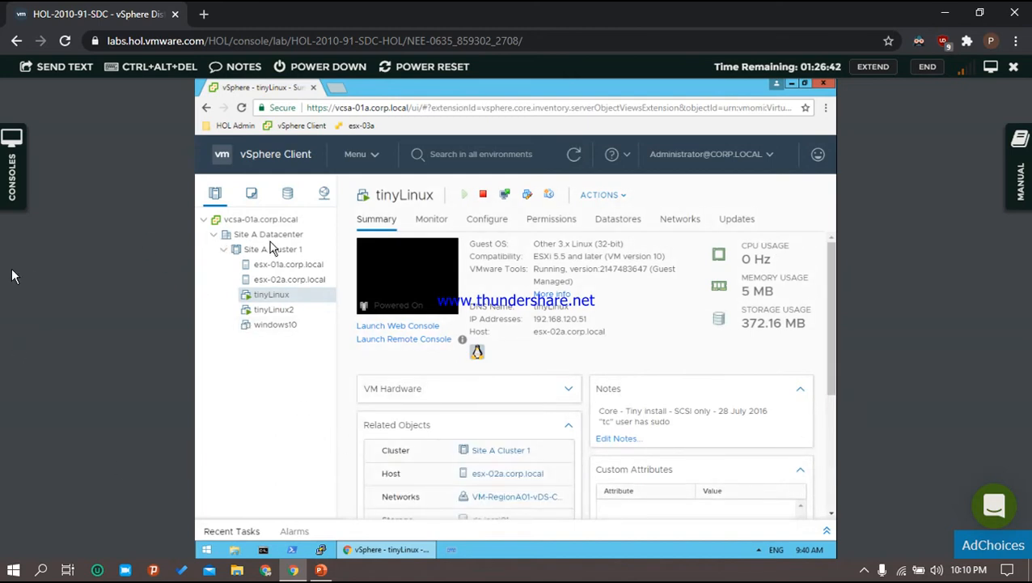
# Turn on vSphere HA for Site A Cluster 1 and set VM Monitoring to VM and Application Monitoring.
pyautogui.click(489, 222)
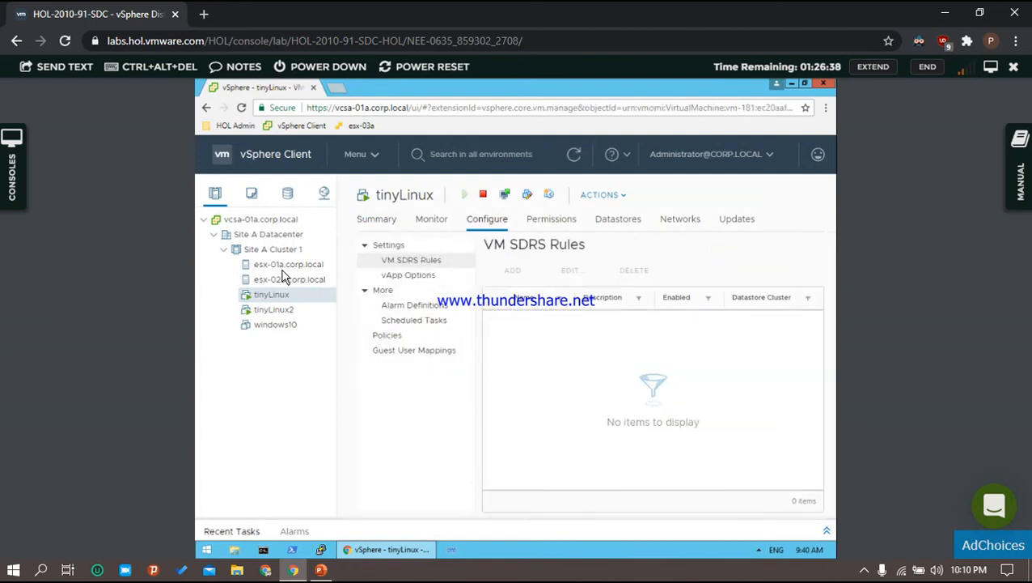
pyautogui.click(263, 251)
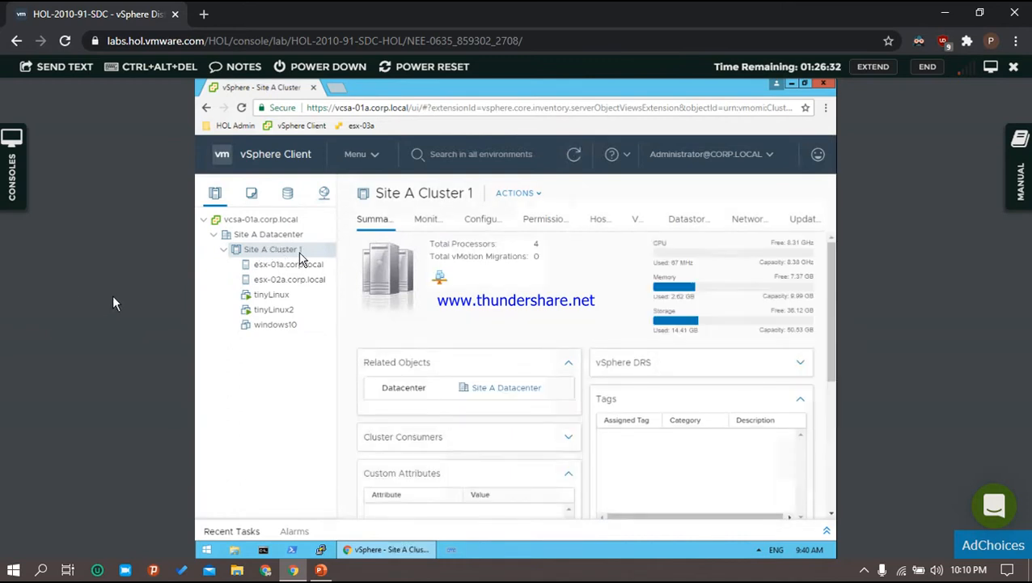
pyautogui.click(486, 221)
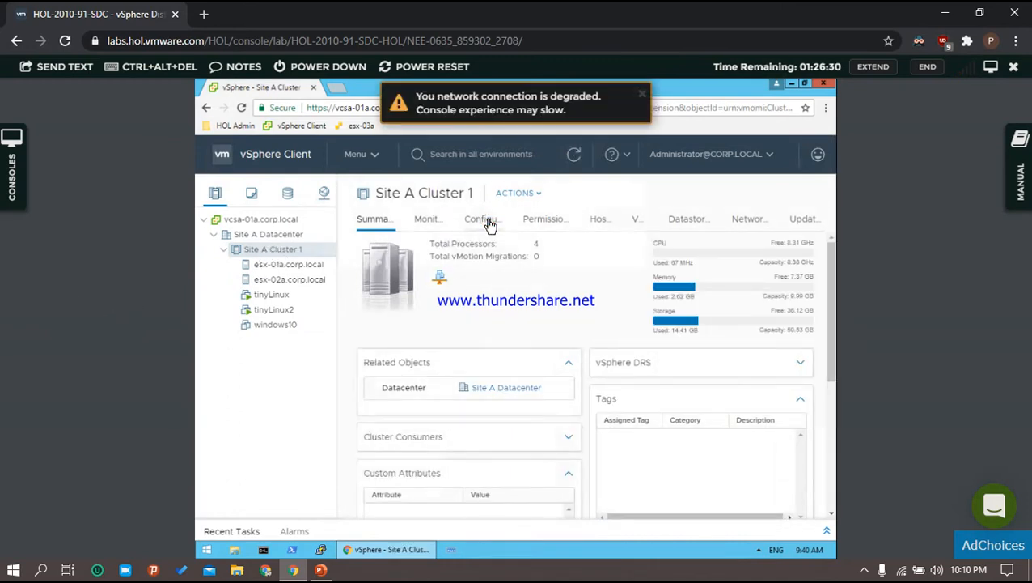
pyautogui.click(645, 96)
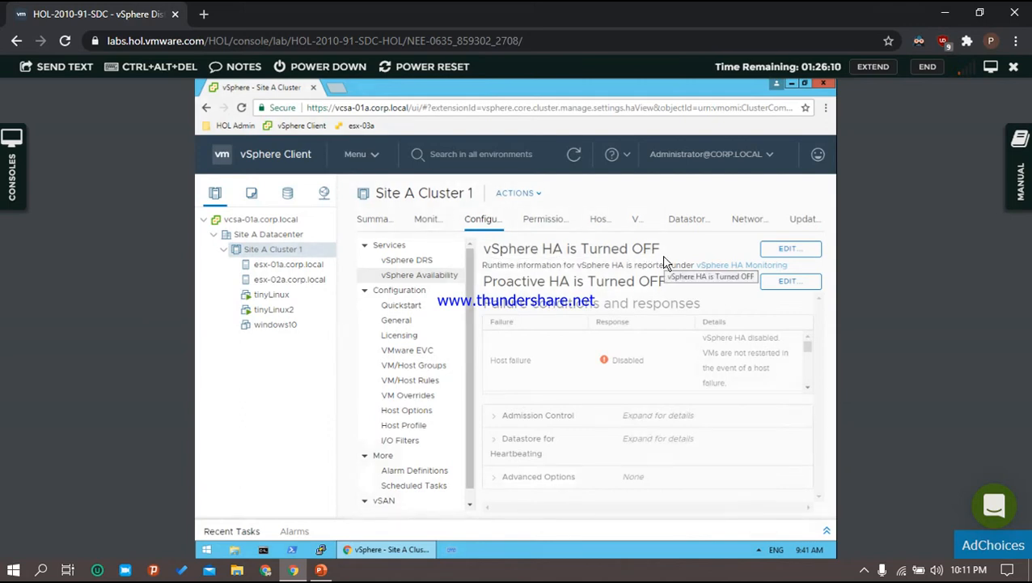
pyautogui.click(787, 252)
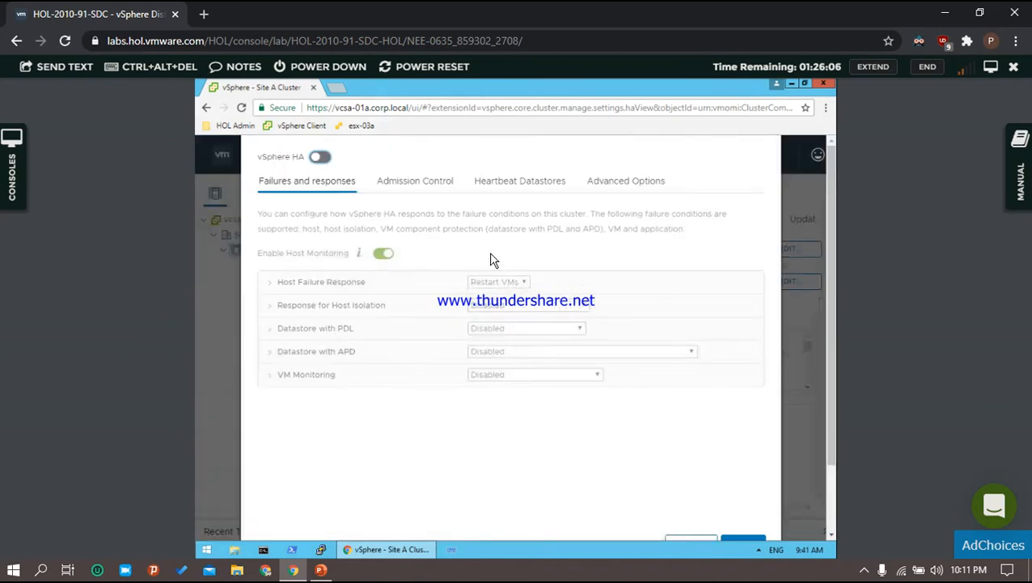
pyautogui.click(320, 157)
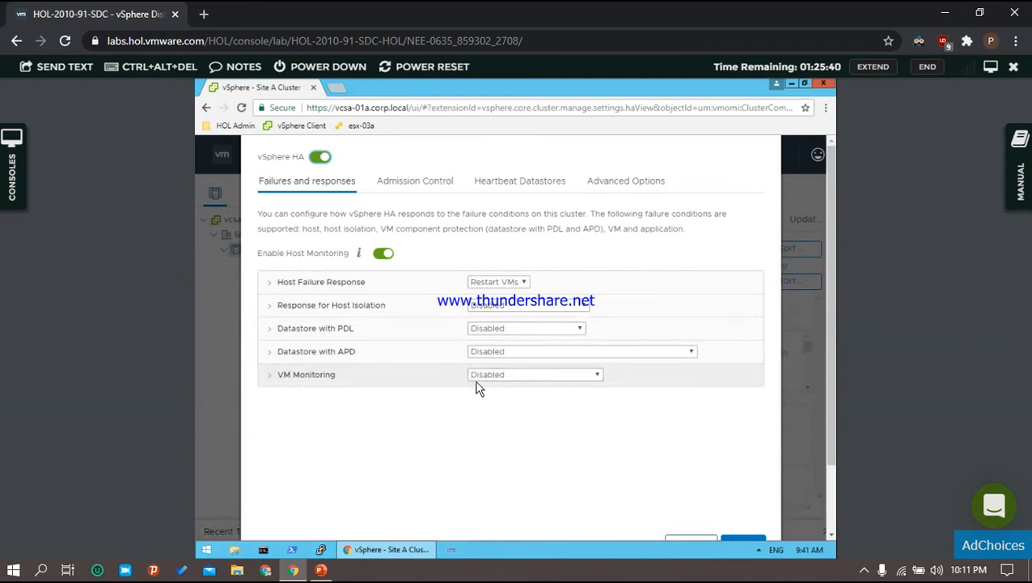
pyautogui.click(598, 377)
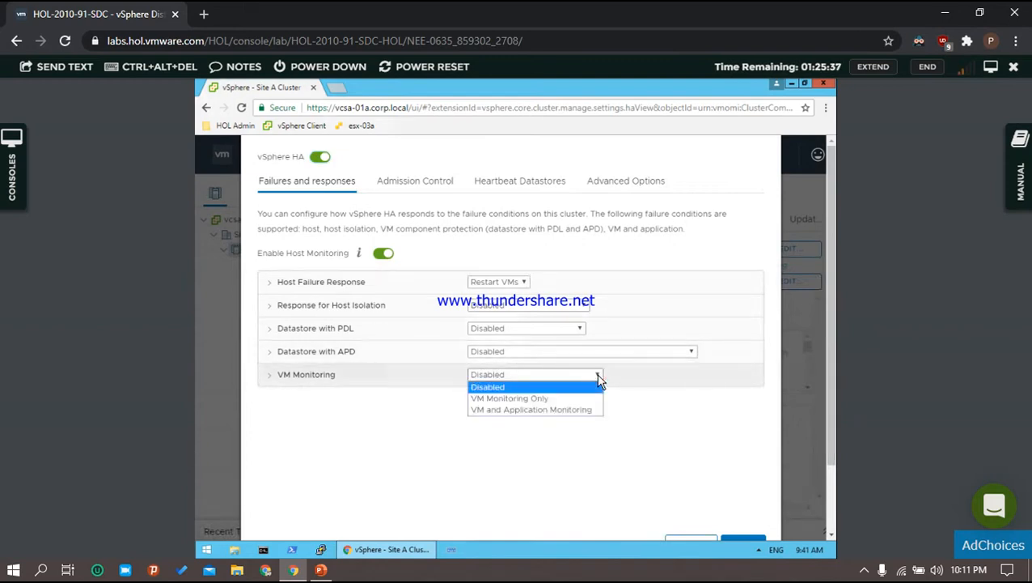
pyautogui.click(492, 411)
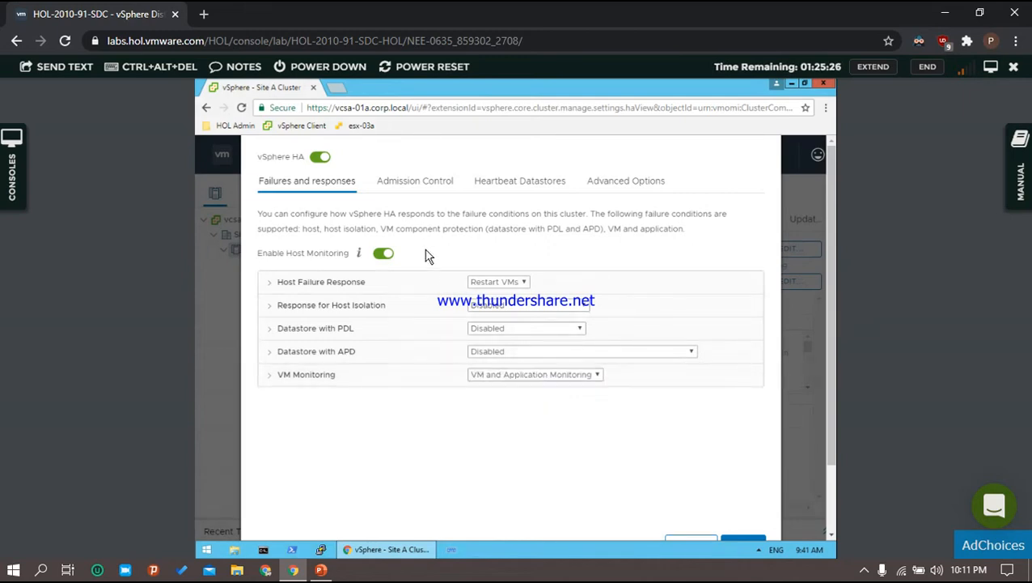
# Define host failover capacity by Cluster resource Percentage, overriding the calculated capacity with 50% CPU and 50% memory reserved.
pyautogui.click(412, 187)
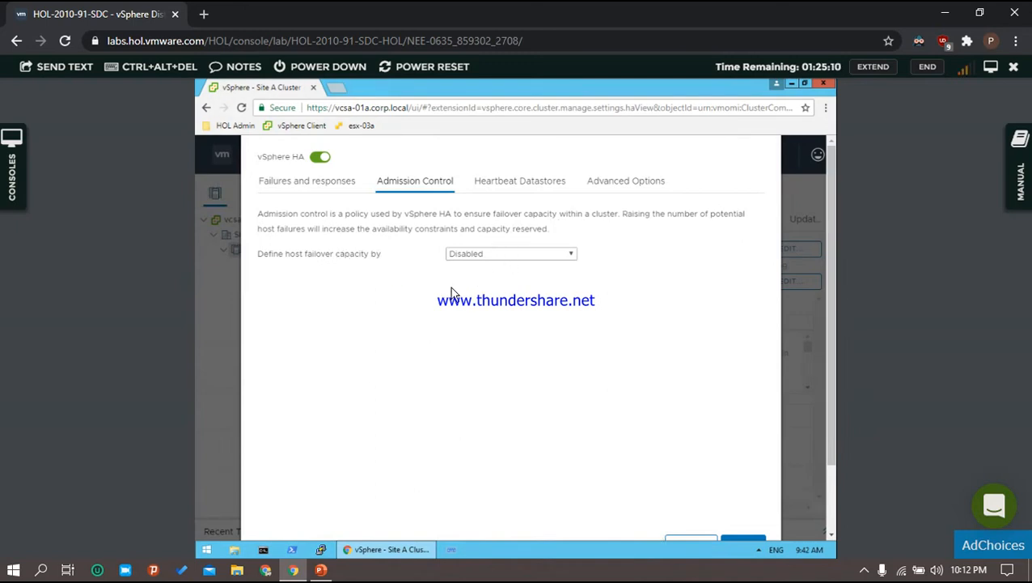
pyautogui.click(570, 255)
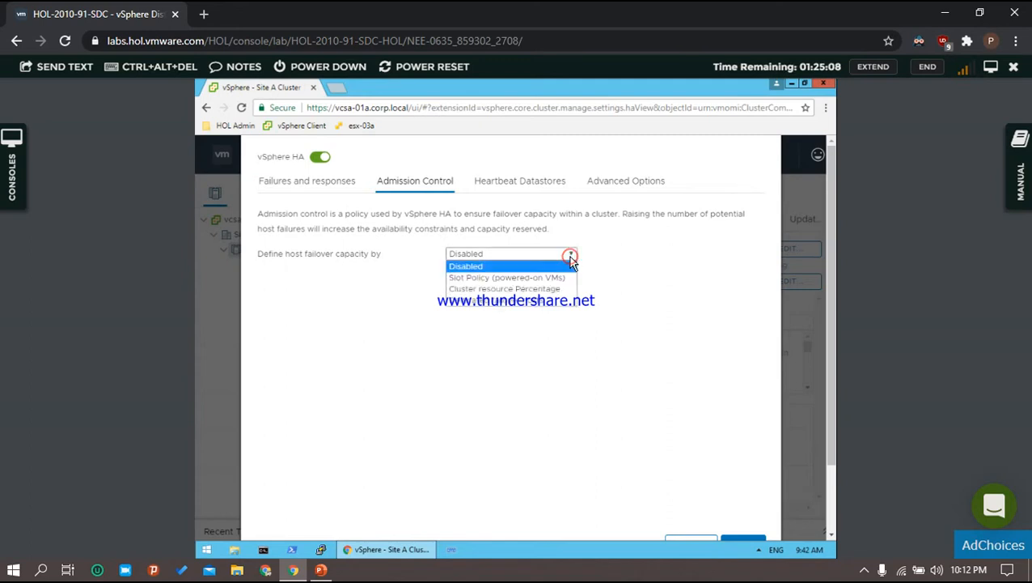
pyautogui.click(520, 289)
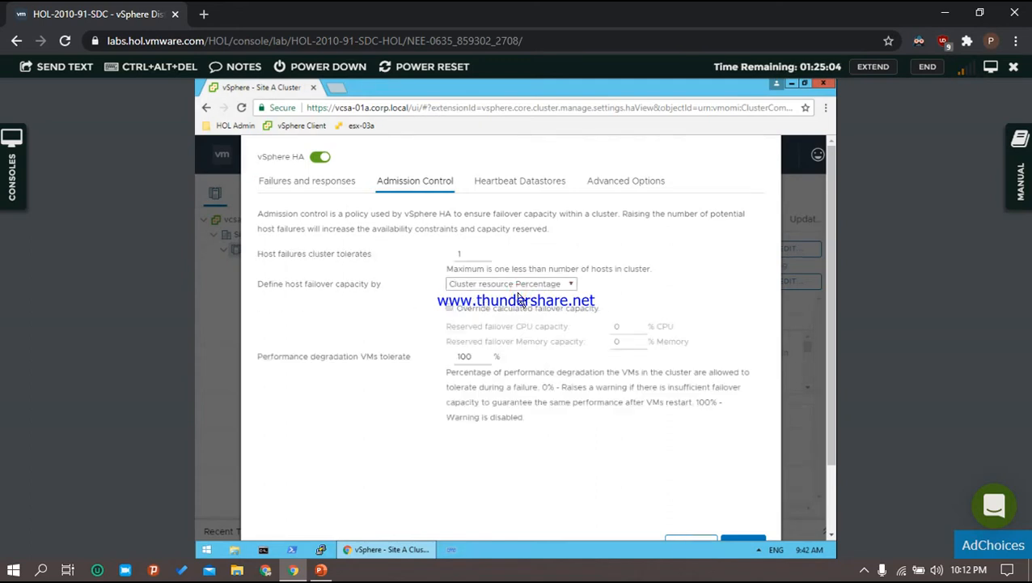
pyautogui.click(449, 308)
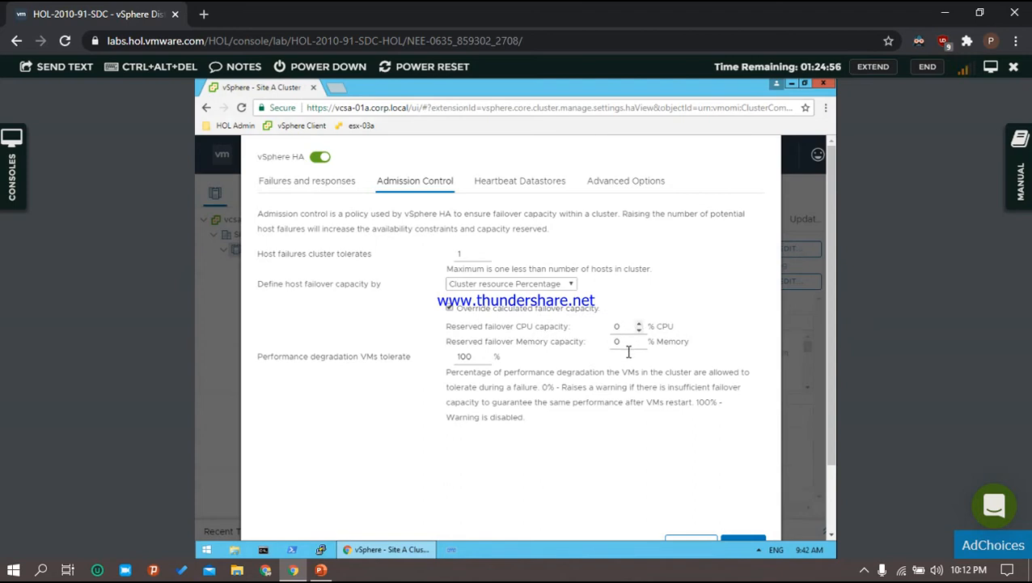
pyautogui.click(625, 326)
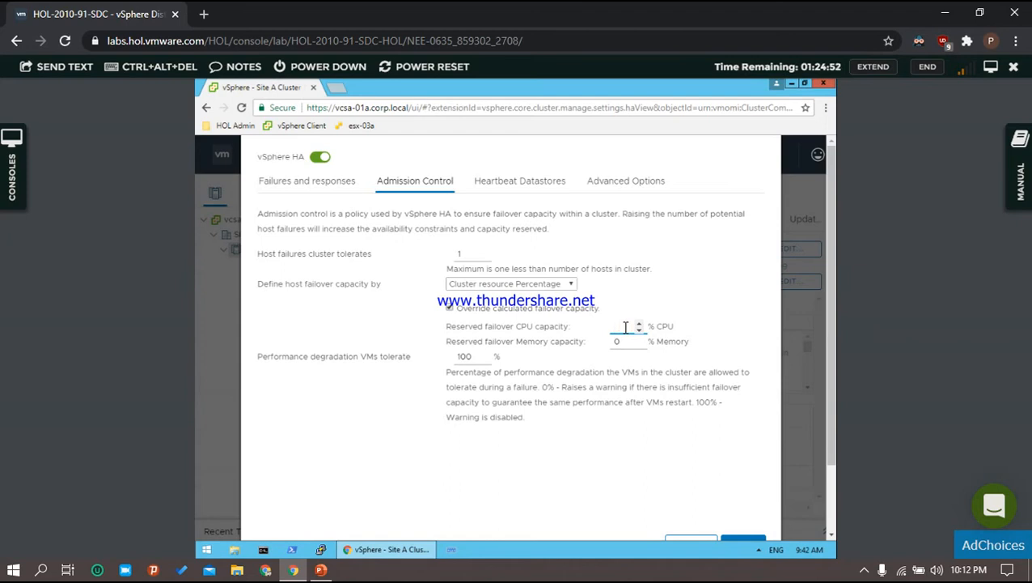
pyautogui.write('0')
pyautogui.click(621, 341)
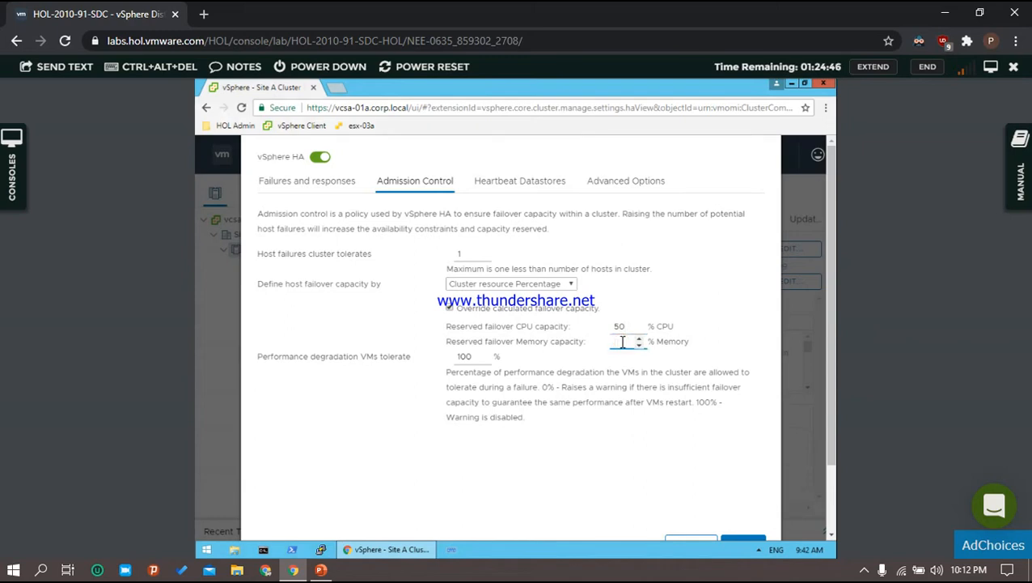
pyautogui.write('50')
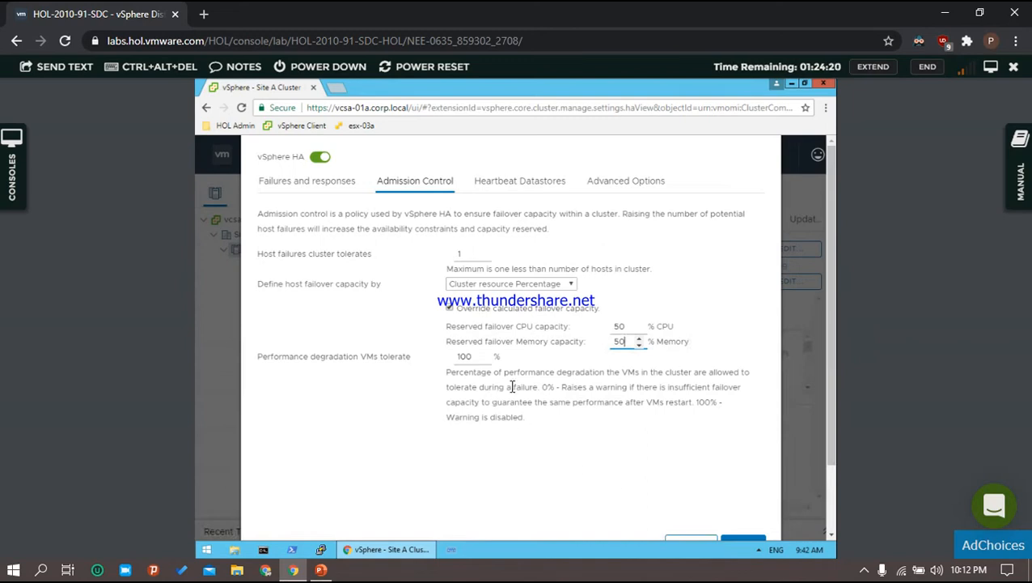
# Set the heartbeat datastore policy to automatically select datastores accessible from the hosts, and apply the vSphere HA settings.
pyautogui.click(510, 189)
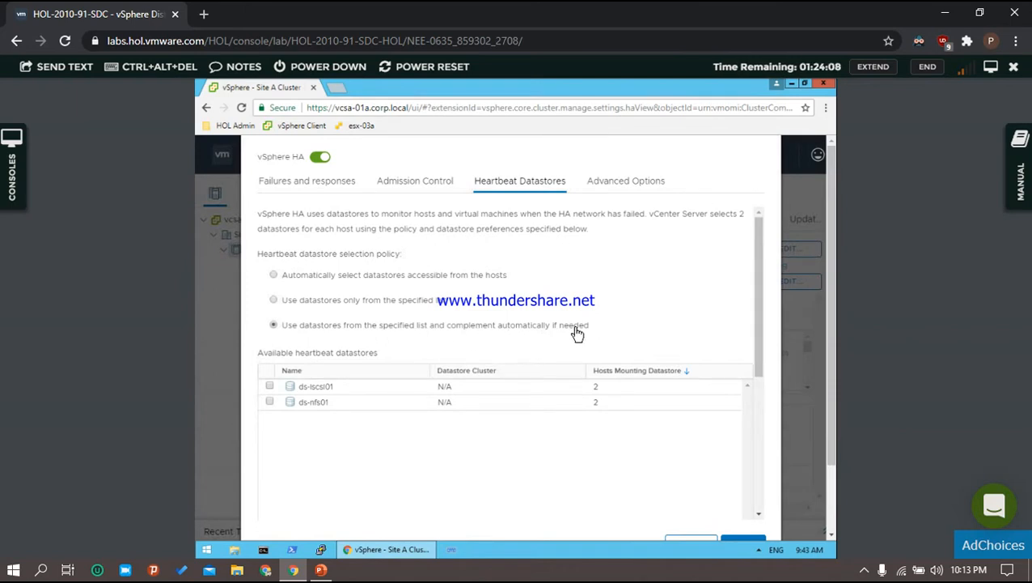
pyautogui.click(990, 67)
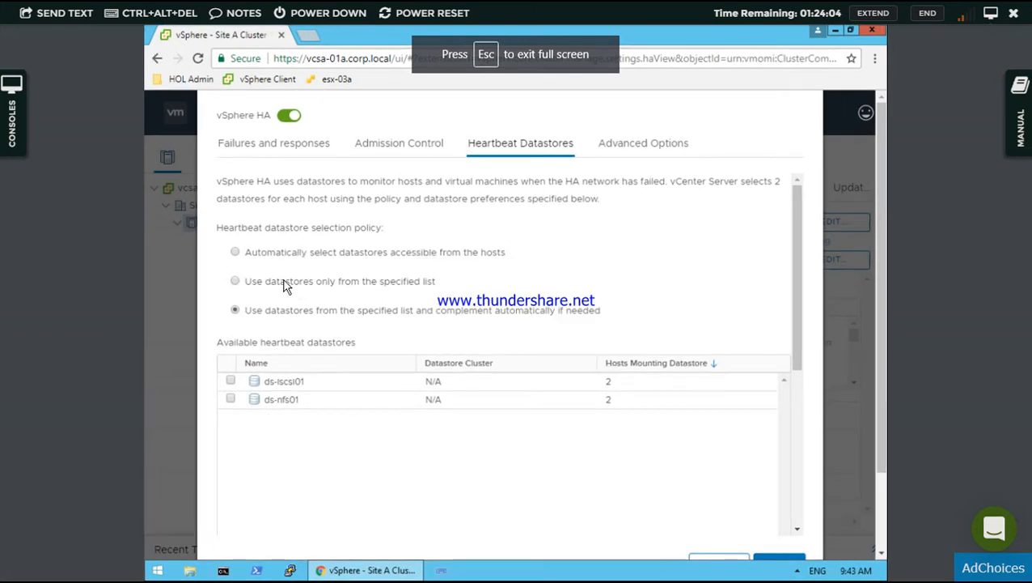
pyautogui.click(235, 253)
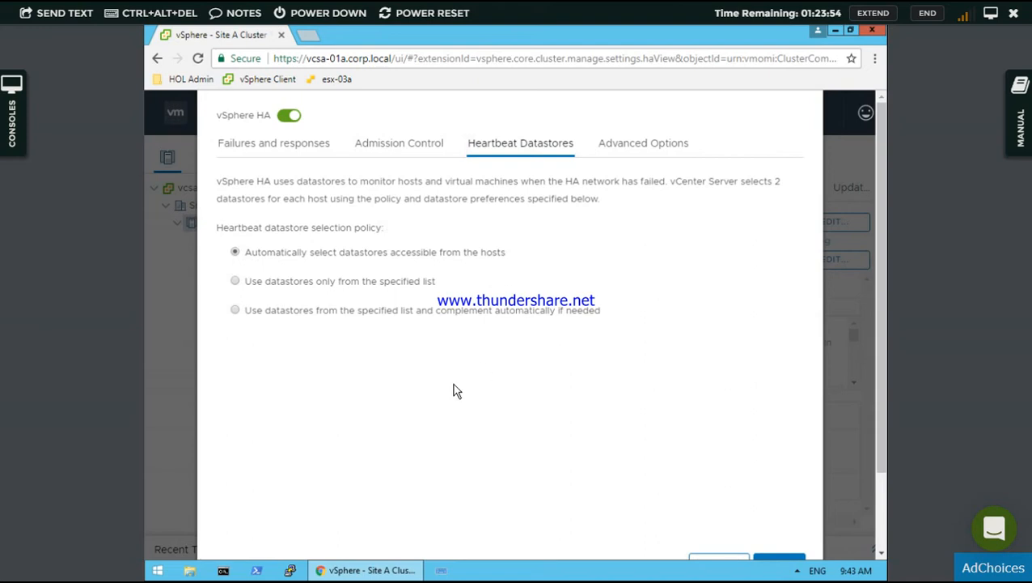
pyautogui.click(625, 157)
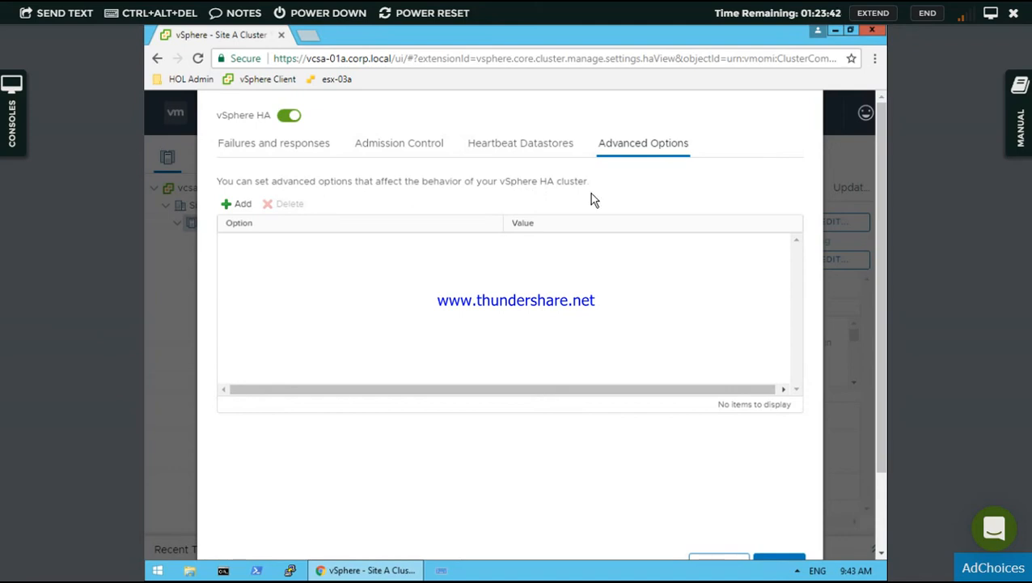
pyautogui.scroll(-3, 772, 520)
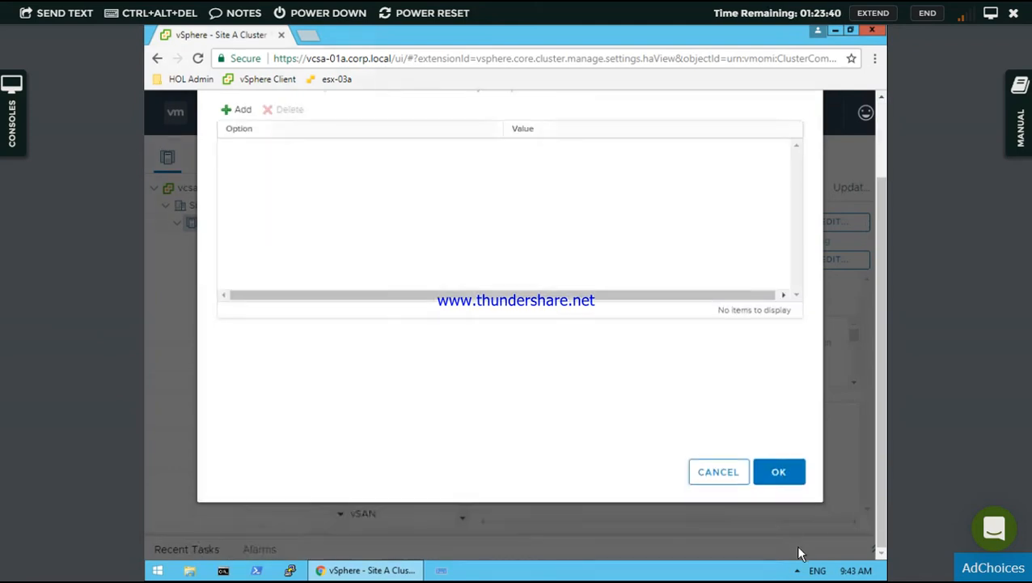
pyautogui.click(781, 471)
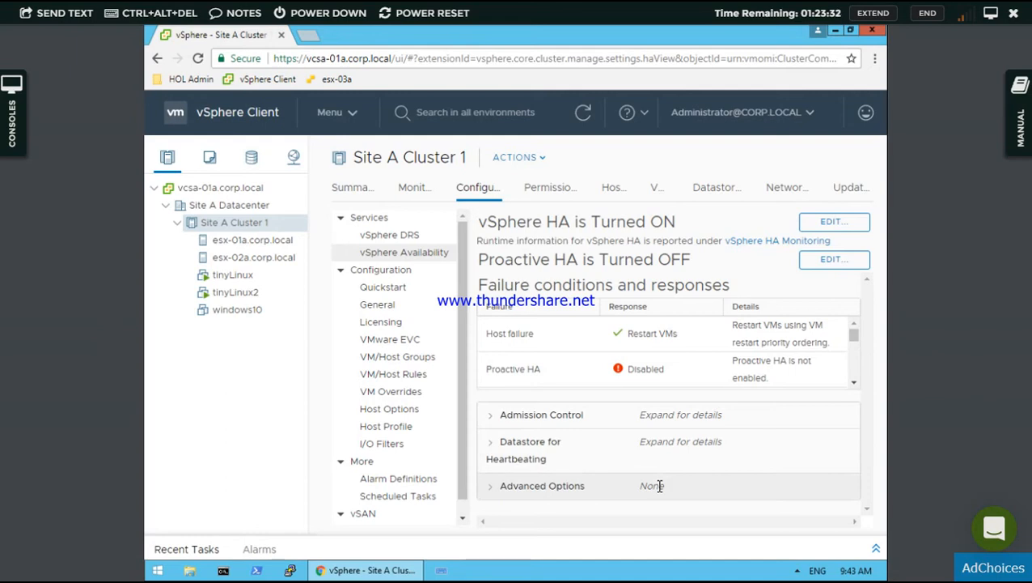
# Check the progress of the vSphere HA configuration in the recent tasks.
pyautogui.click(178, 551)
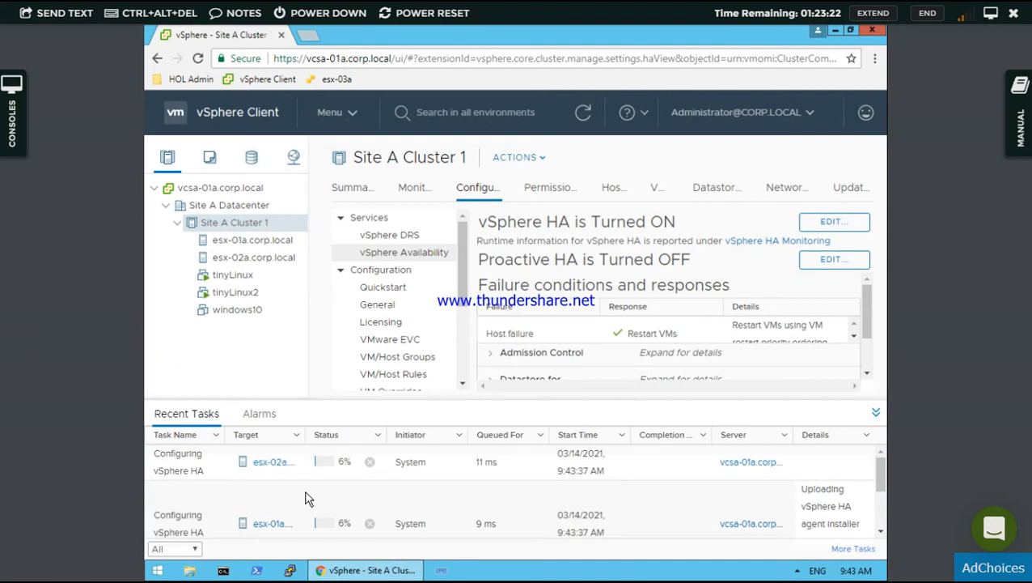
pyautogui.scroll(-2, 272, 496)
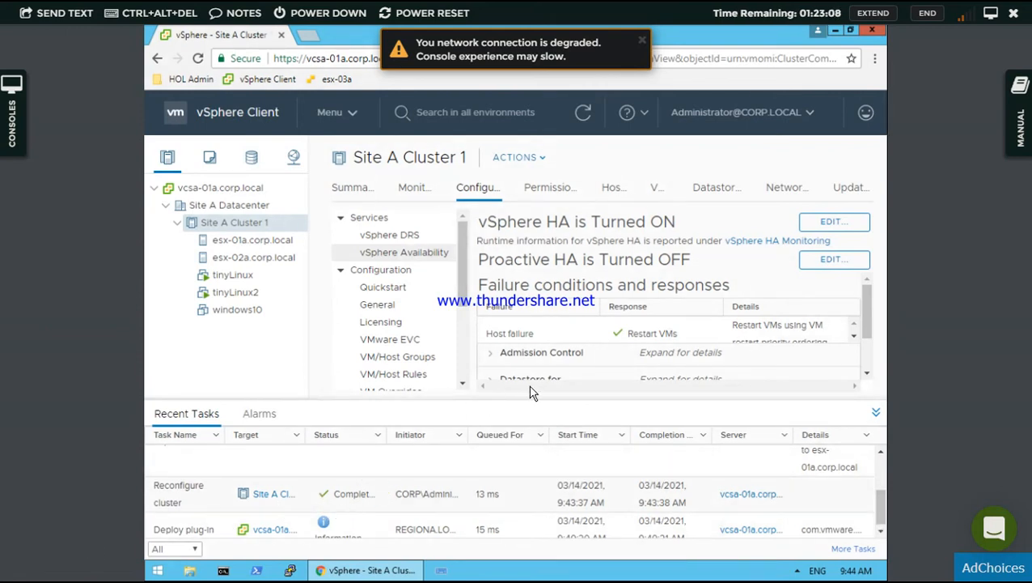
pyautogui.scroll(-2, 866, 379)
# Review the summary of Site A Cluster 1, including its vSphere DRS details.
pyautogui.click(361, 190)
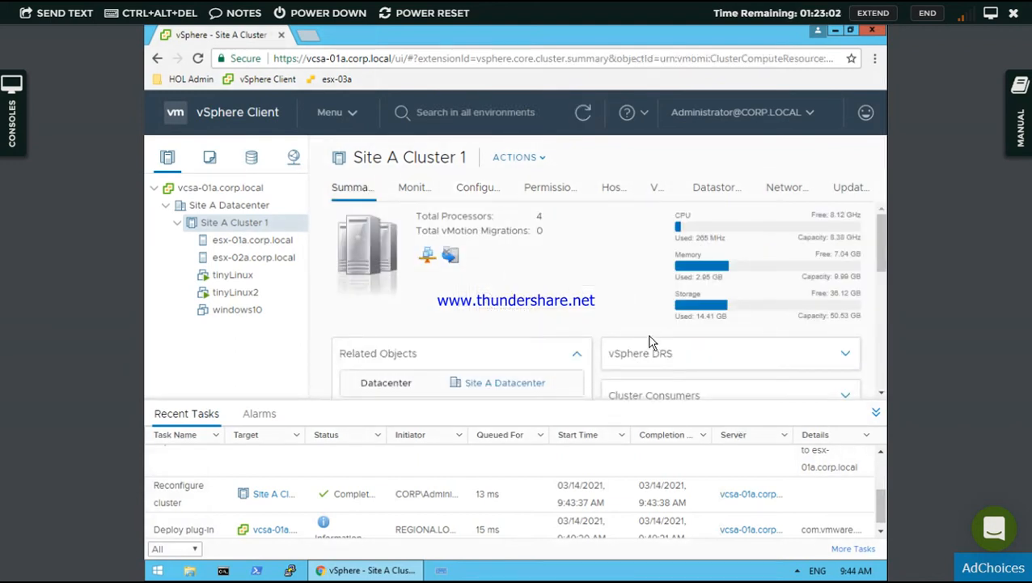
pyautogui.scroll(-5, 643, 356)
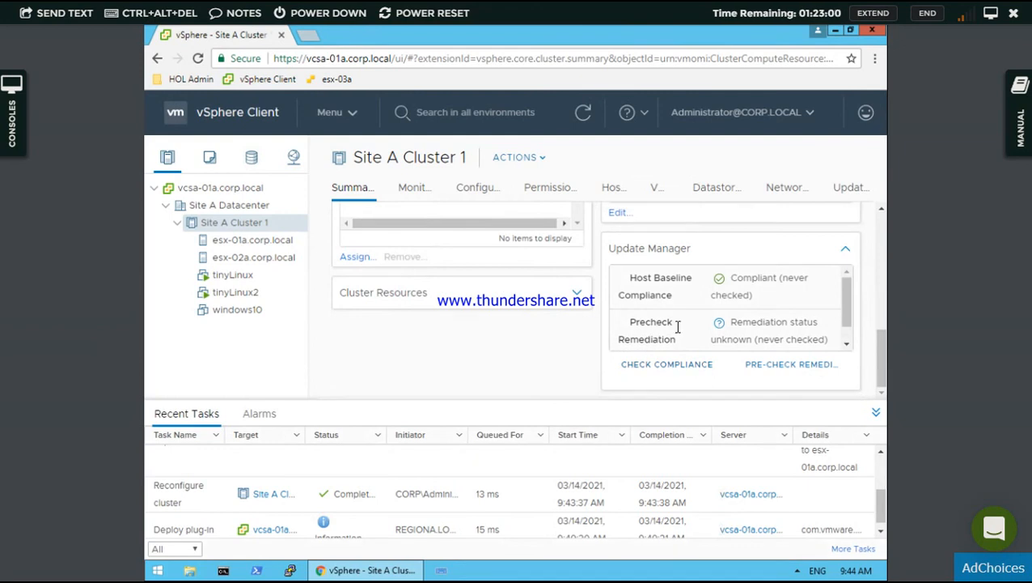
pyautogui.scroll(5, 678, 327)
pyautogui.scroll(-5, 678, 332)
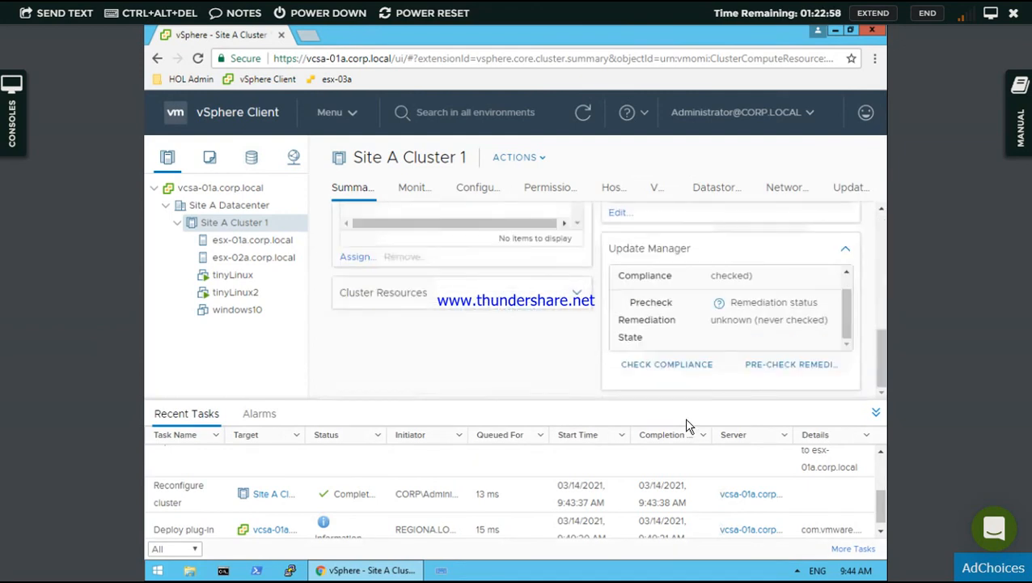
pyautogui.click(875, 414)
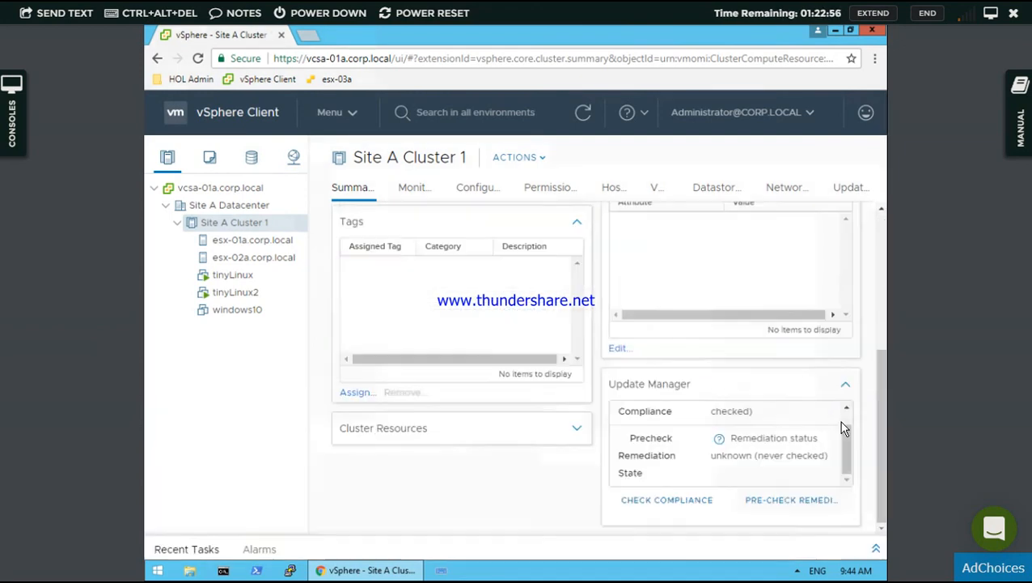
pyautogui.click(881, 410)
pyautogui.moveTo(885, 377); pyautogui.dragTo(881, 310)
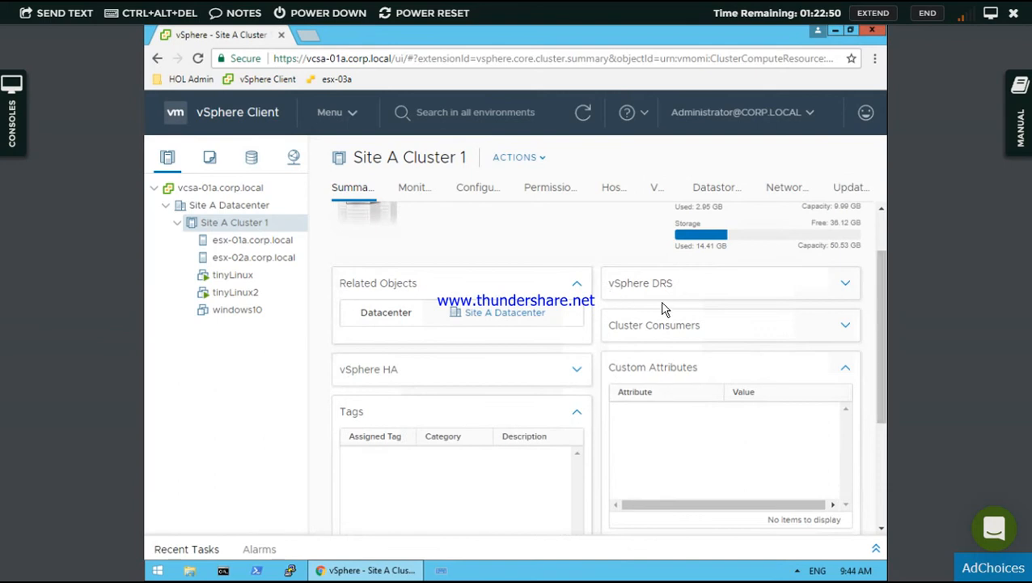
pyautogui.click(842, 283)
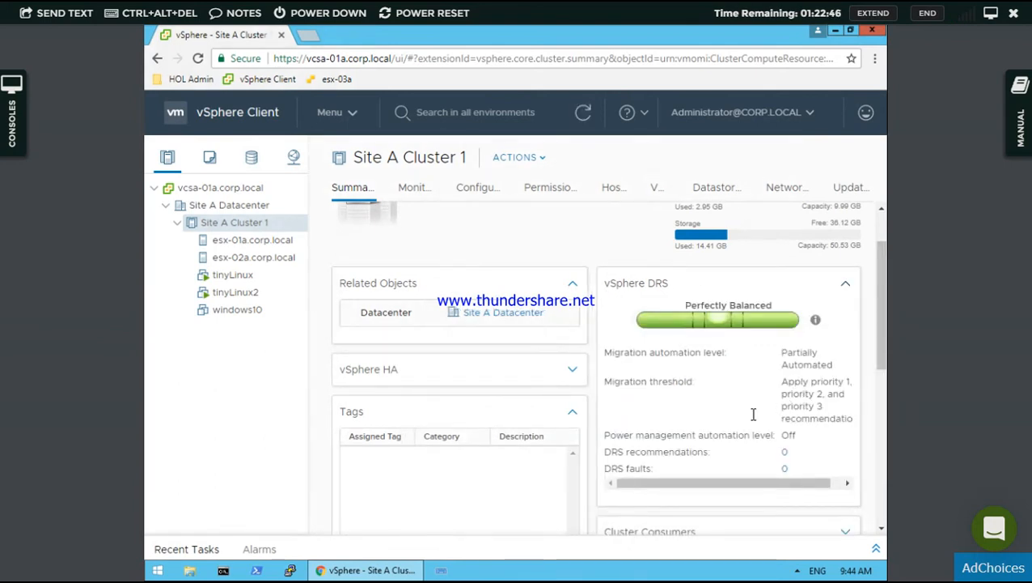
pyautogui.scroll(-1, 823, 449)
pyautogui.scroll(-4, 858, 364)
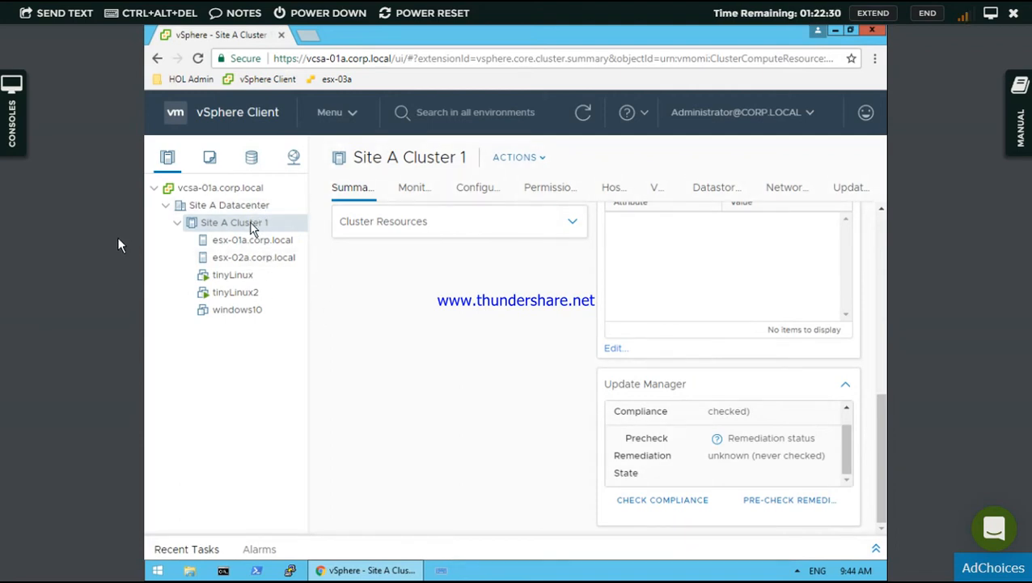
# Edit the vSphere DRS settings of Site A Cluster 1 and set the automation level to Fully Automated.
pyautogui.click(479, 190)
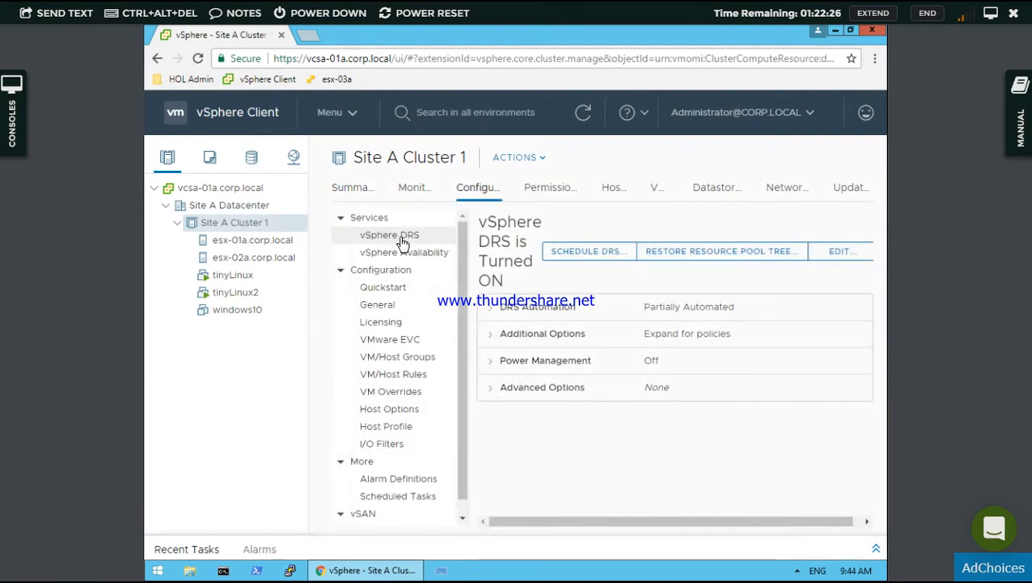
pyautogui.click(390, 237)
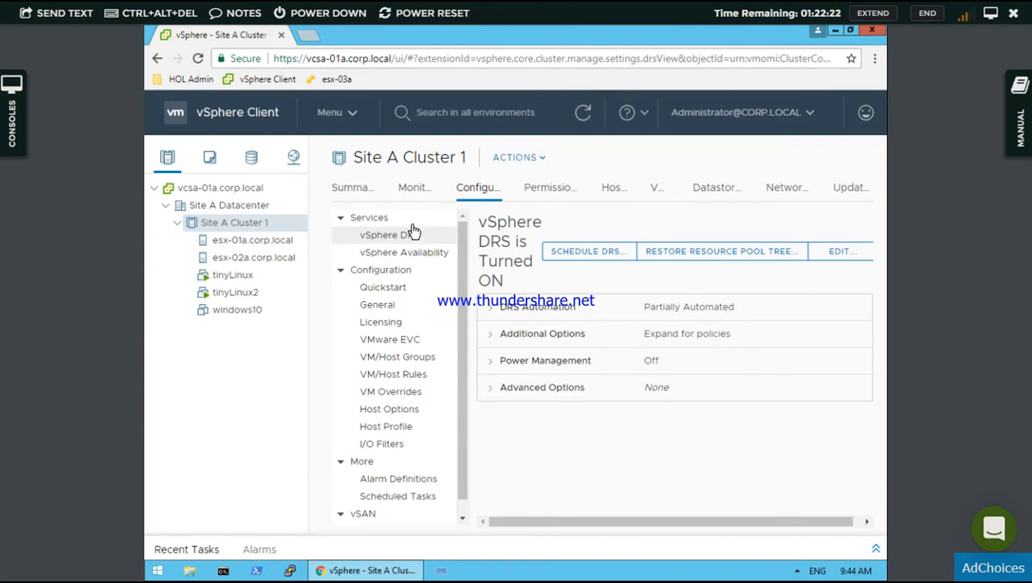
pyautogui.click(404, 235)
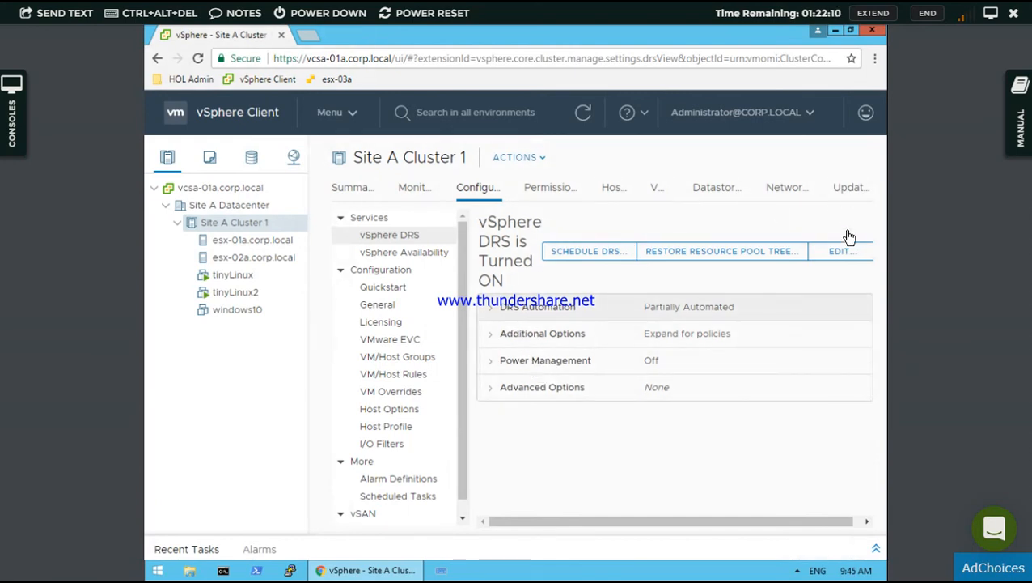
pyautogui.click(837, 257)
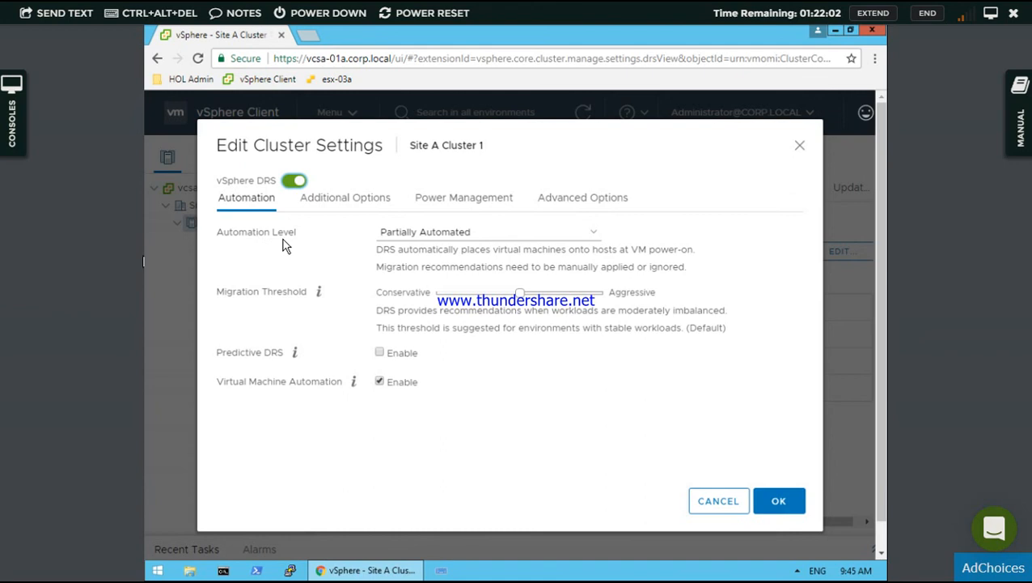
pyautogui.click(589, 235)
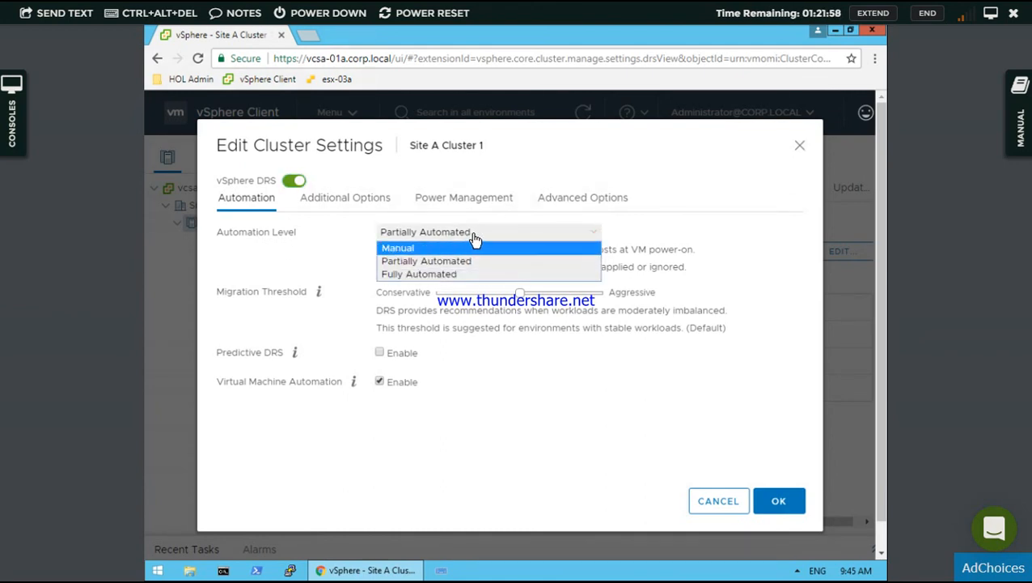
pyautogui.click(427, 277)
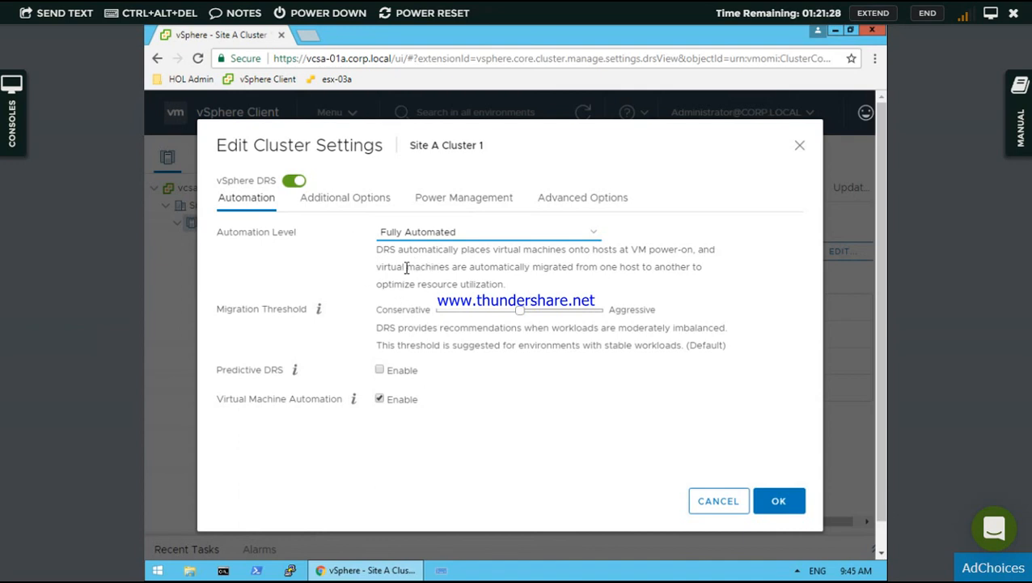
# Review the additional, power management and advanced DRS options, and apply the cluster settings.
pyautogui.click(358, 208)
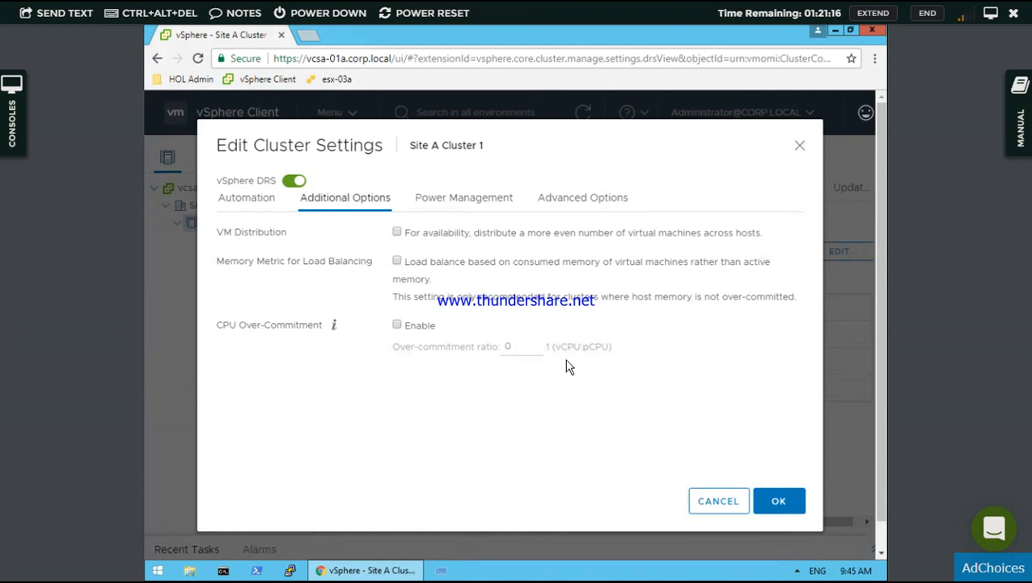
pyautogui.click(455, 204)
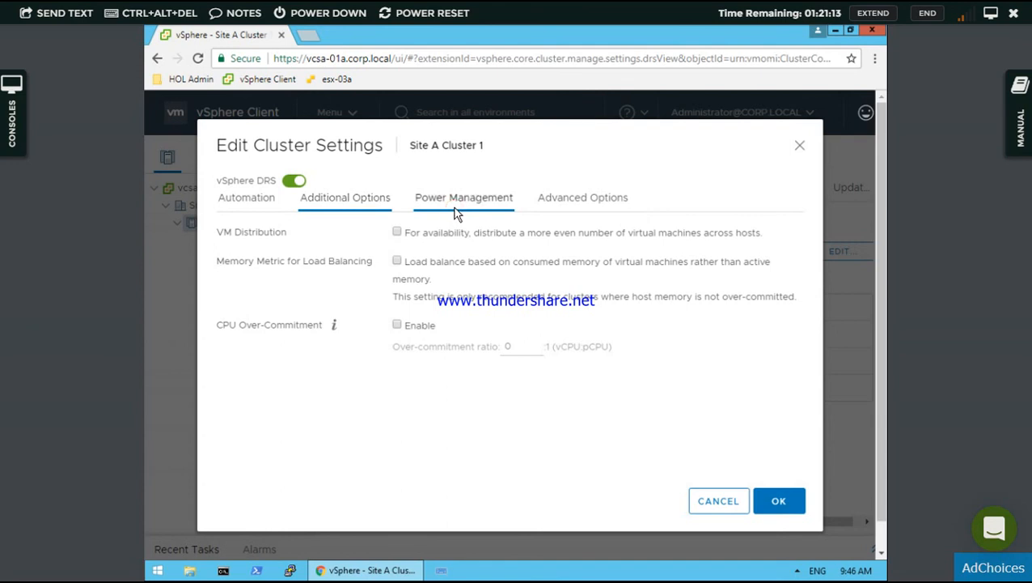
pyautogui.click(606, 200)
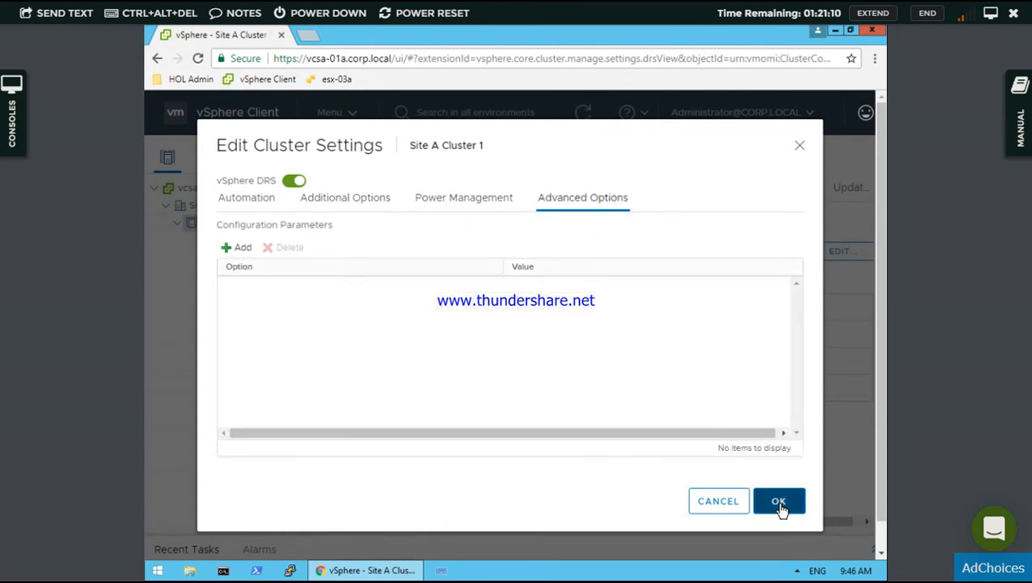
pyautogui.click(778, 502)
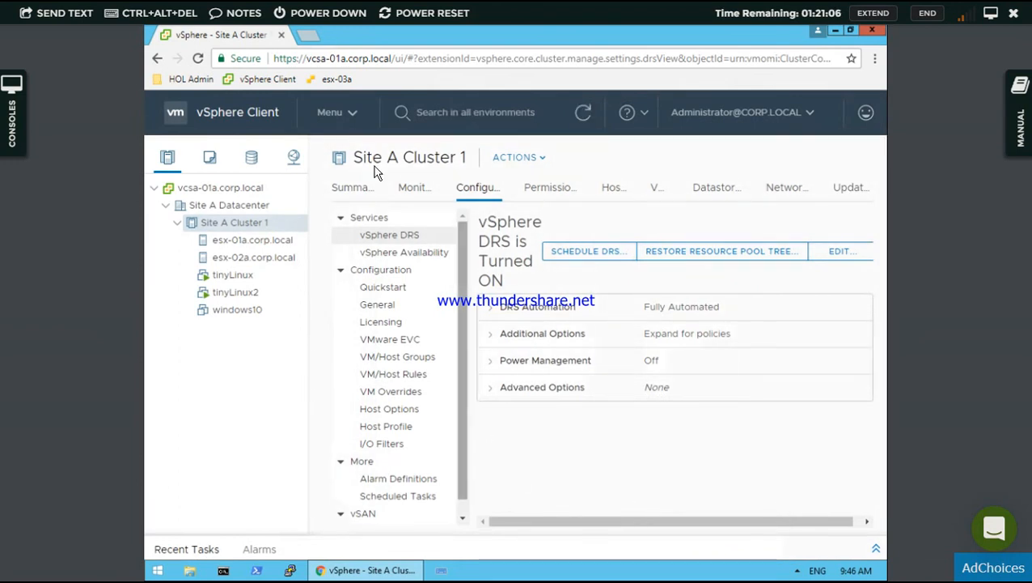
# Check the vSphere DRS details in the summary of Site A Cluster 1 and the cluster reconfiguration entries in the recent tasks.
pyautogui.click(344, 187)
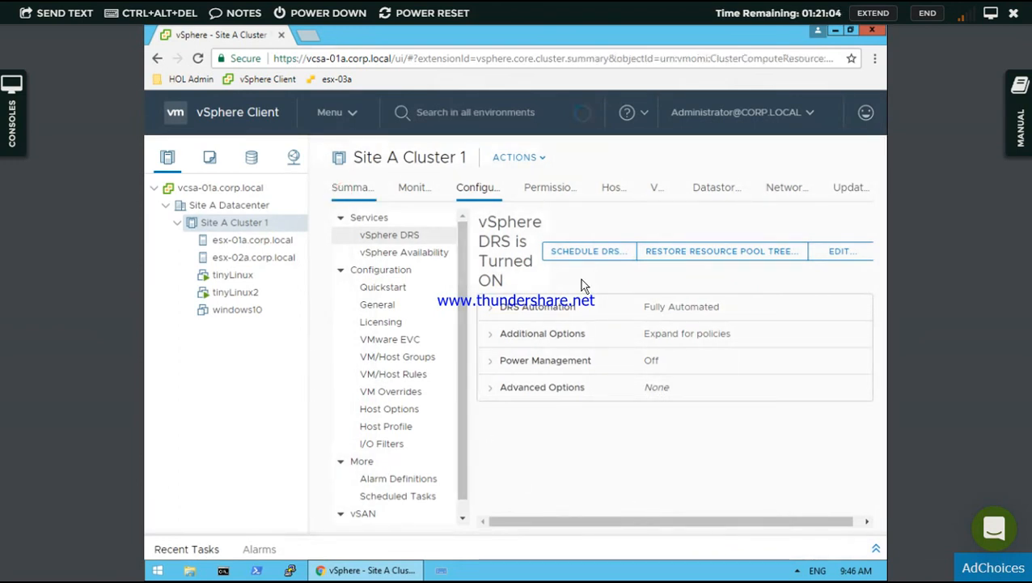
pyautogui.scroll(-5, 641, 407)
pyautogui.scroll(-1, 641, 407)
pyautogui.scroll(6, 646, 343)
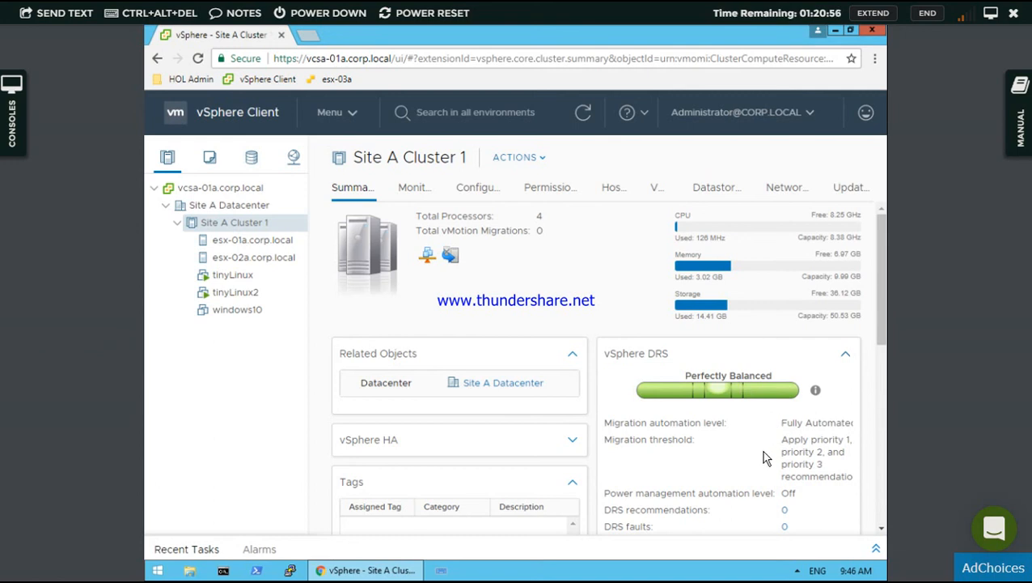
pyautogui.moveTo(880, 323); pyautogui.dragTo(875, 461)
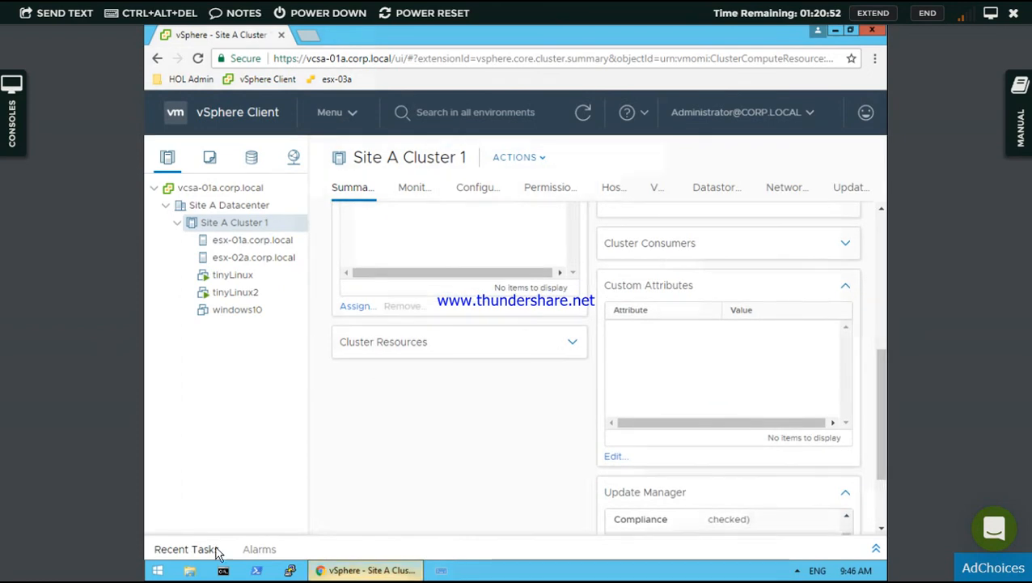
pyautogui.click(168, 550)
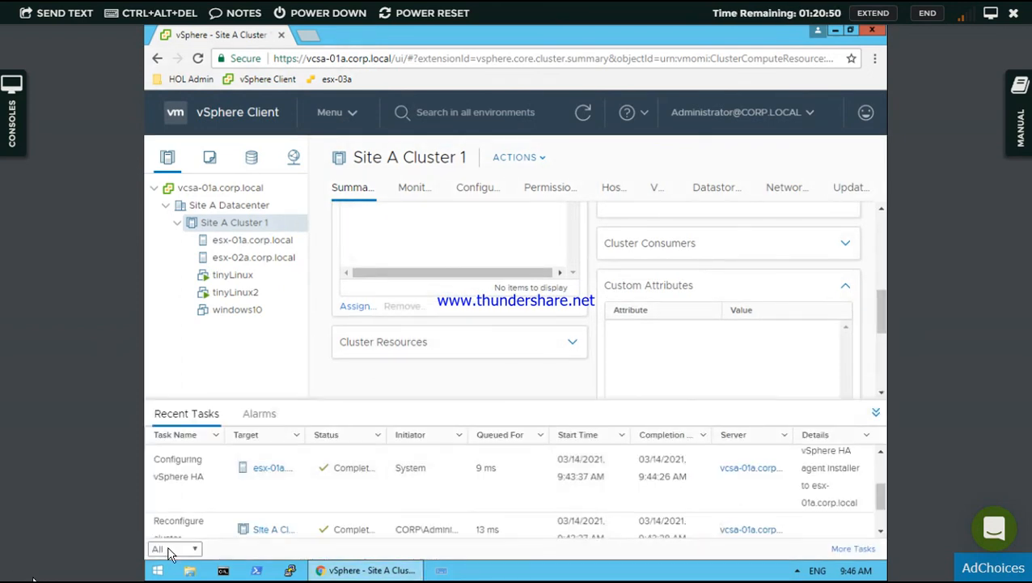
pyautogui.moveTo(882, 494); pyautogui.dragTo(882, 511)
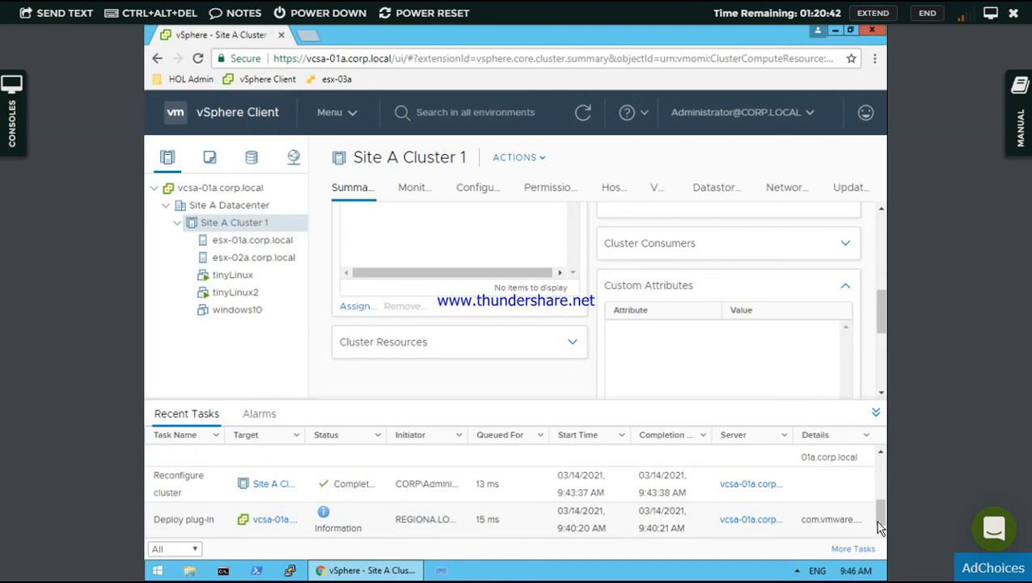
pyautogui.moveTo(881, 510)
pyautogui.mouseDown()
pyautogui.moveTo(878, 472)
pyautogui.moveTo(879, 526)
pyautogui.mouseUp()
pyautogui.click(877, 414)
pyautogui.moveTo(881, 405); pyautogui.dragTo(861, 455)
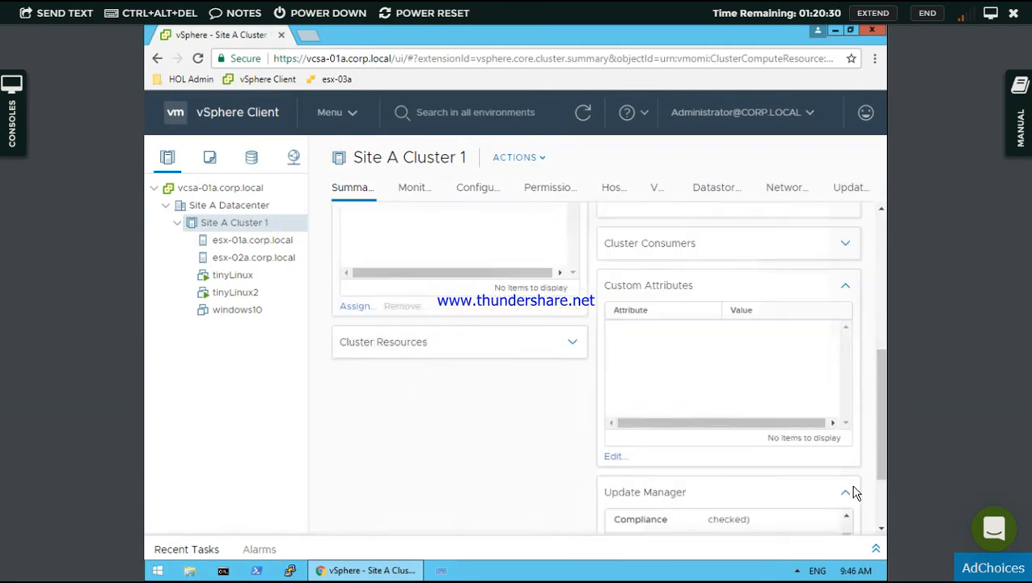
pyautogui.press('F11')
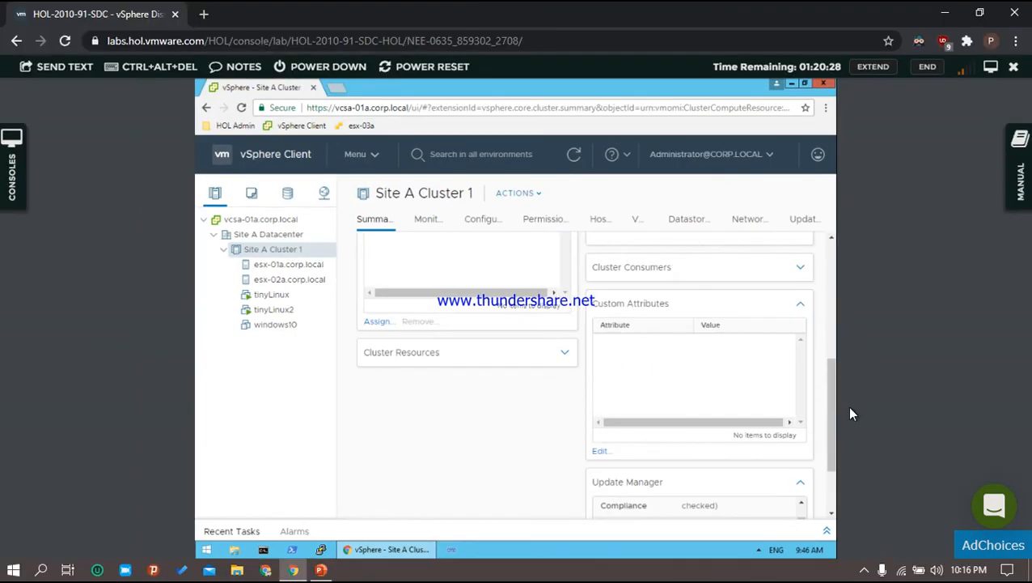
pyautogui.click(867, 571)
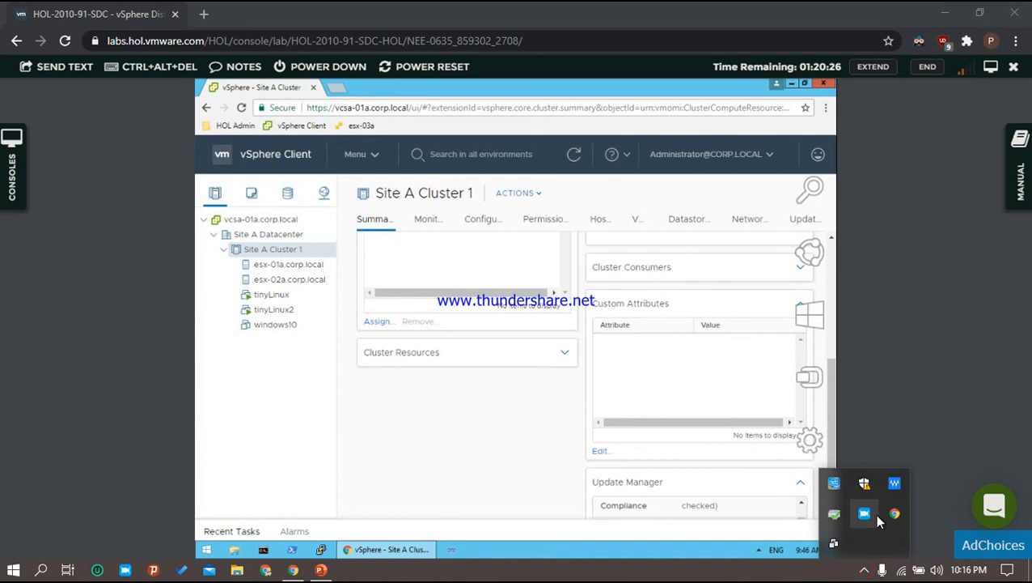
pyautogui.rightClick(864, 513)
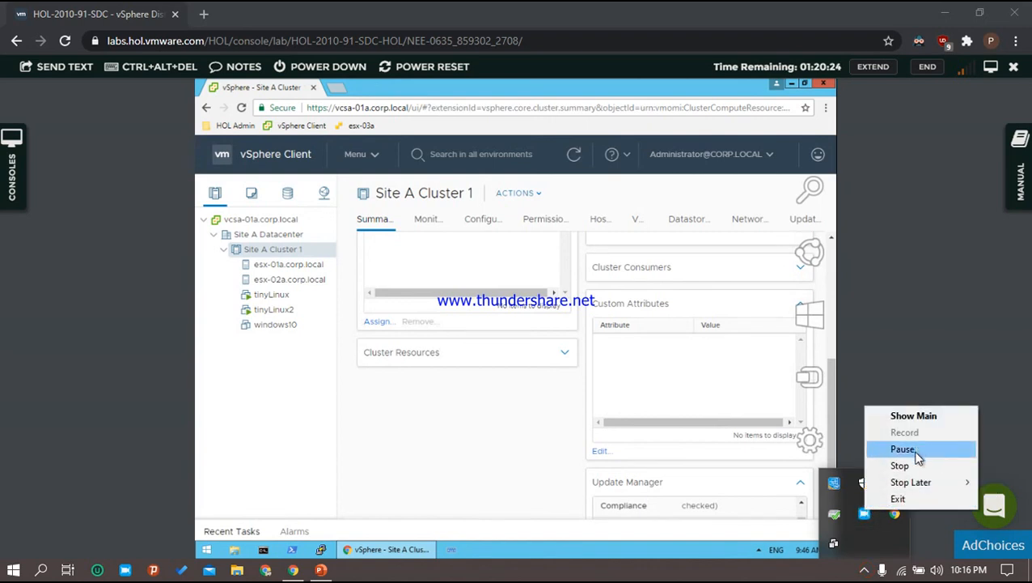